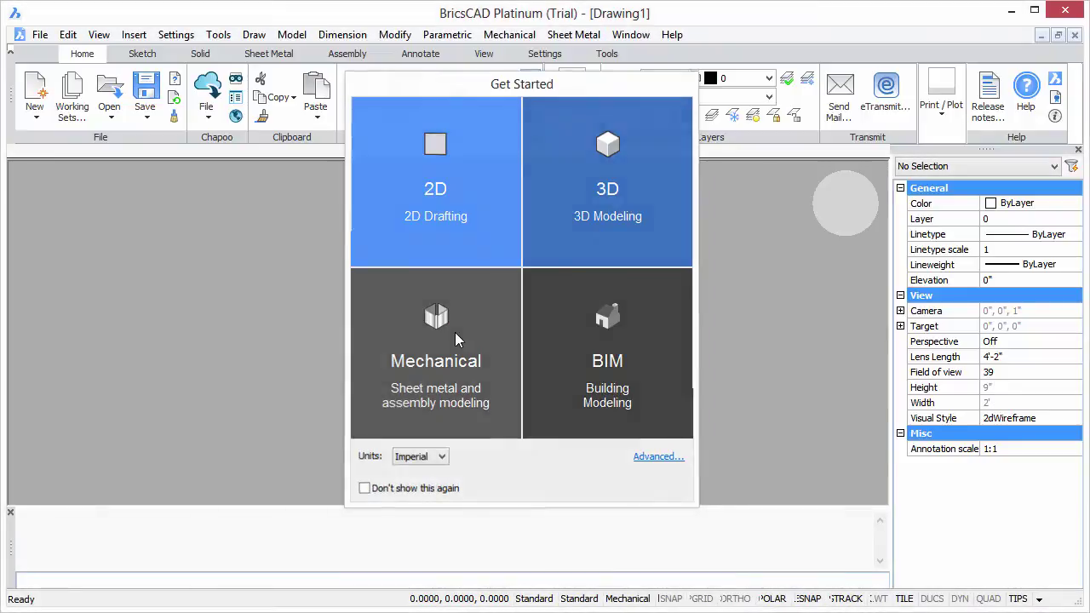
Dismiss the startup workspace chooser and select the door block in dyngrips.dwg
left_click(455, 332)
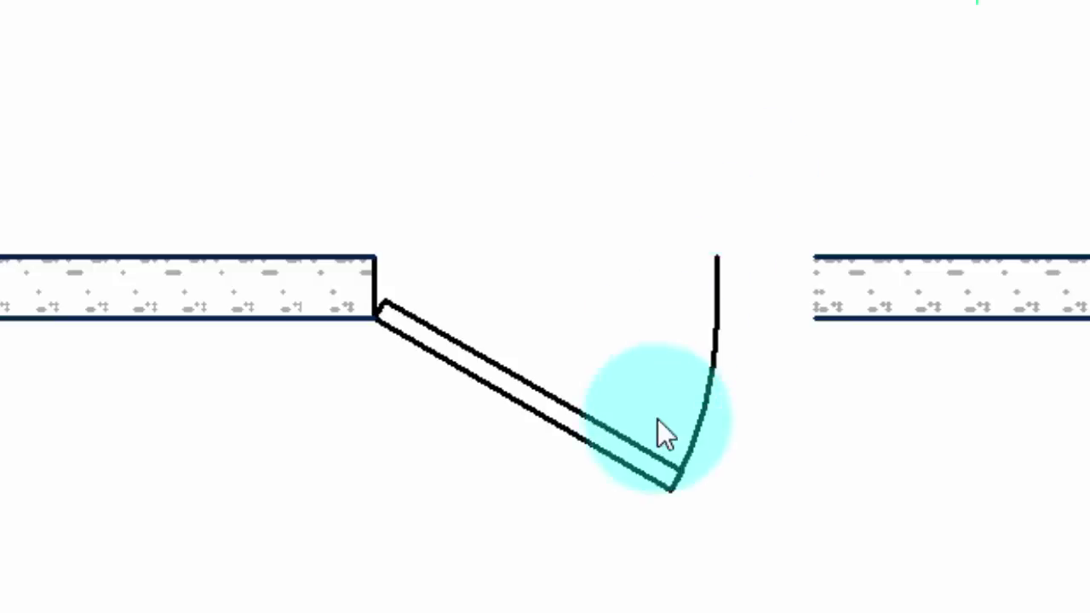
left_click(674, 463)
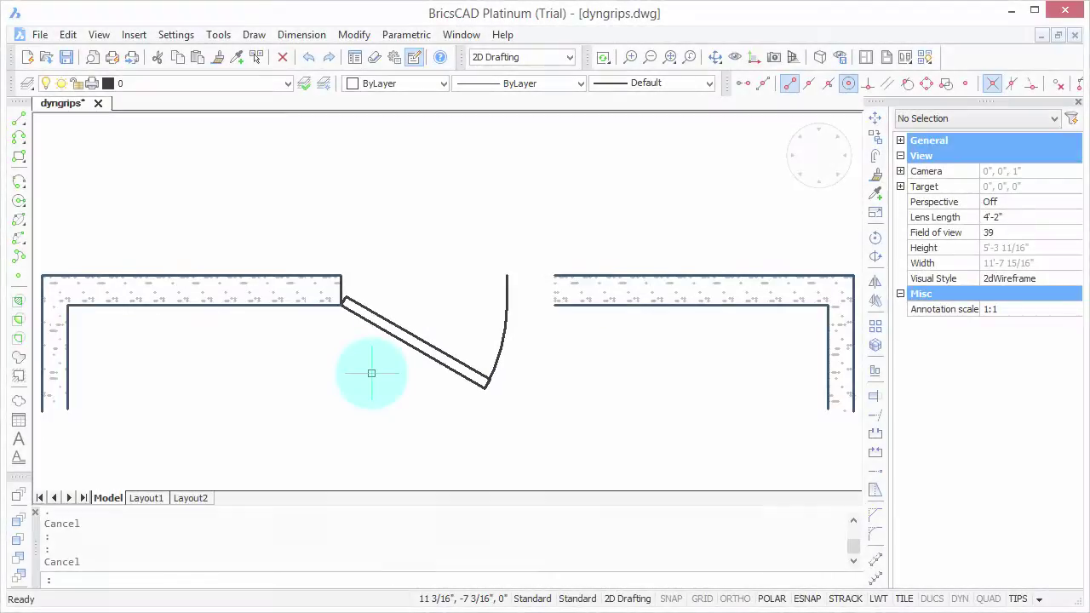
Select the door block to show its grips, trying a hinge-point move then cancelling it
left_click(387, 332)
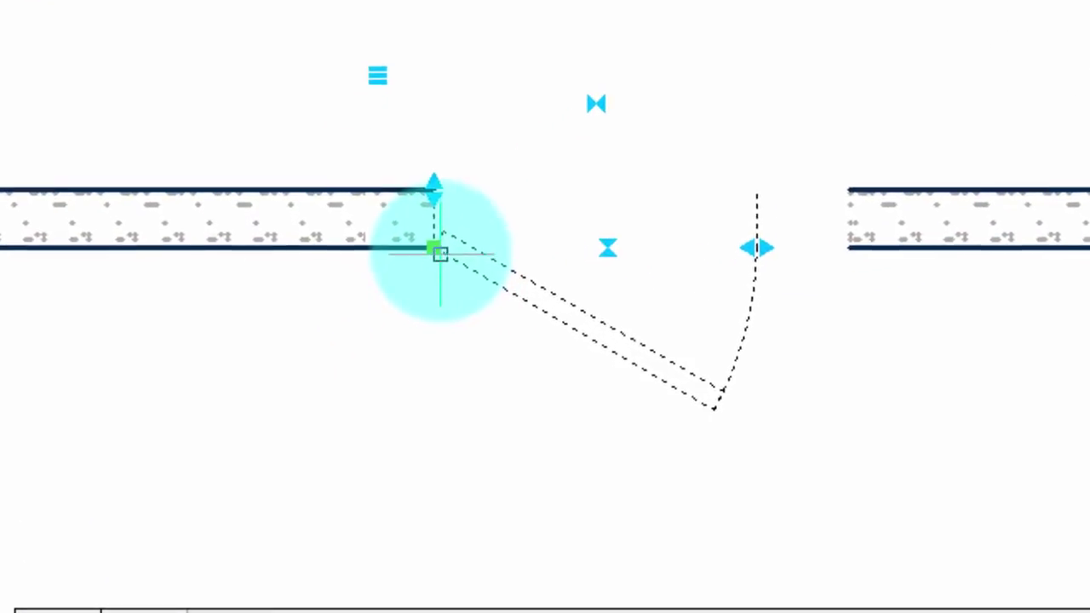
left_click(434, 251)
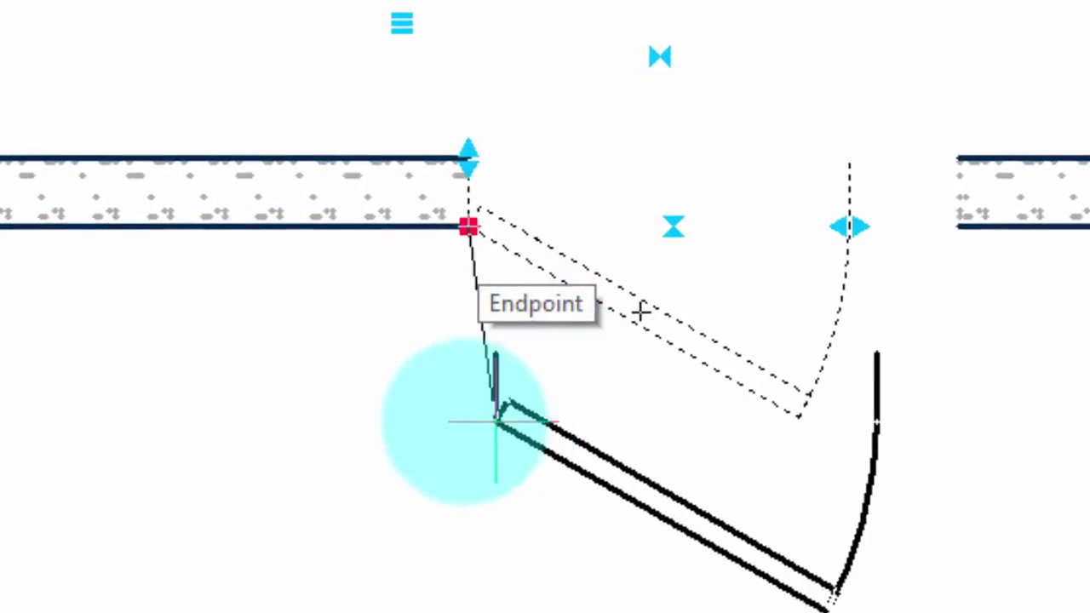
key("Escape")
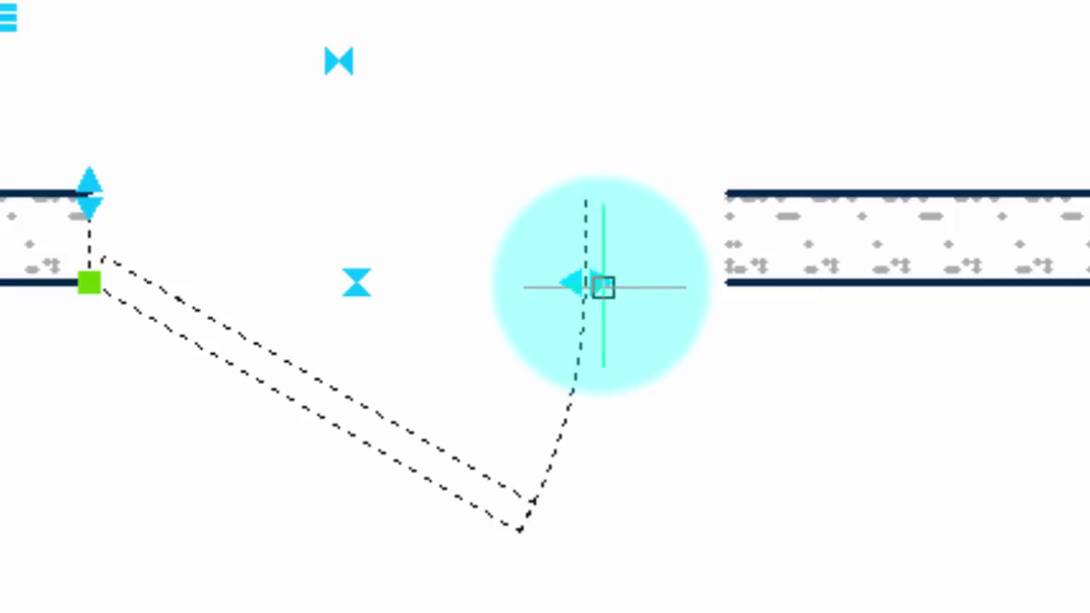
Stretch the door width grip to the right-hand wall endpoint, then deselect the door
left_click(585, 283)
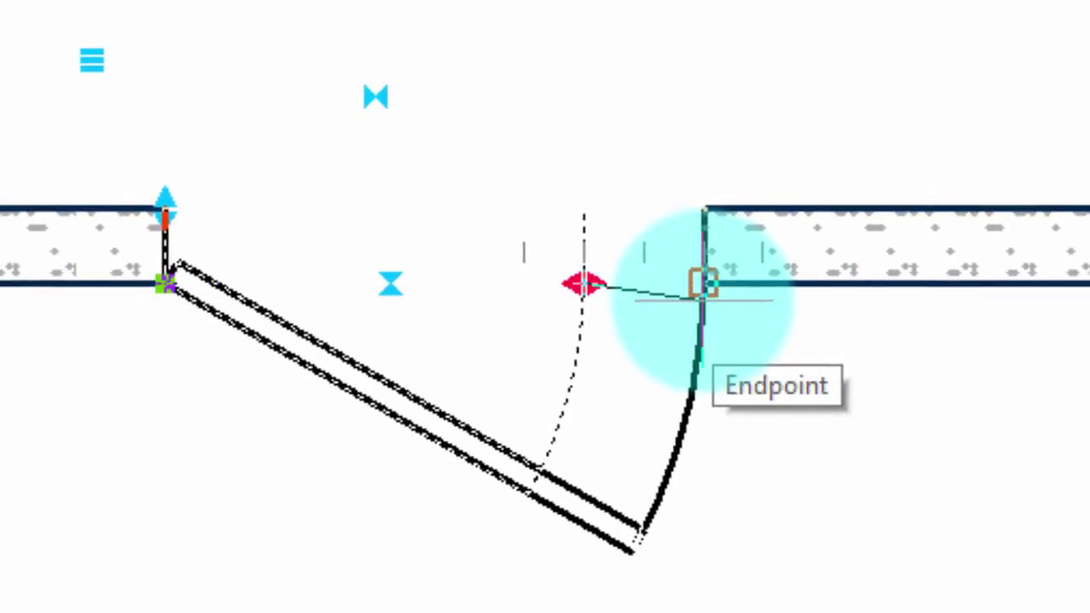
left_click(714, 282)
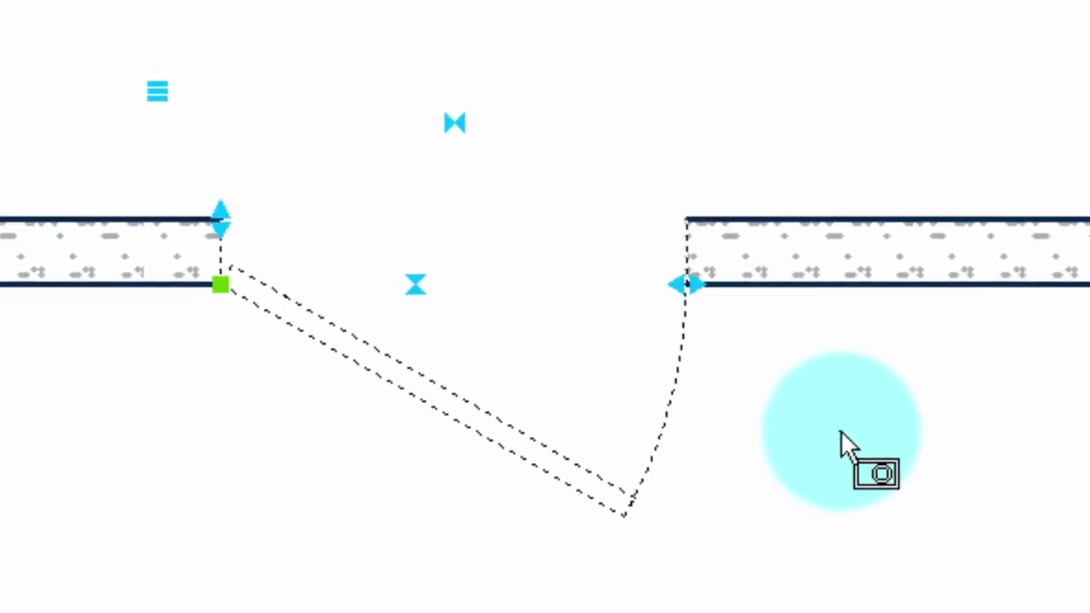
key("Escape")
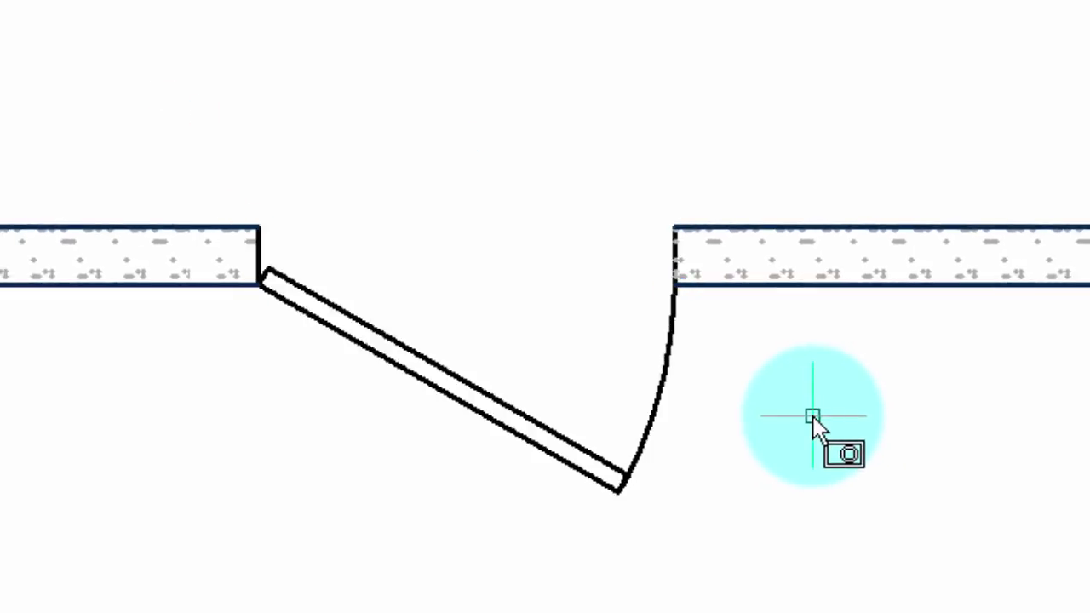
Flip the door's swing to the other side of the wall, then reselect the door
left_click(650, 439)
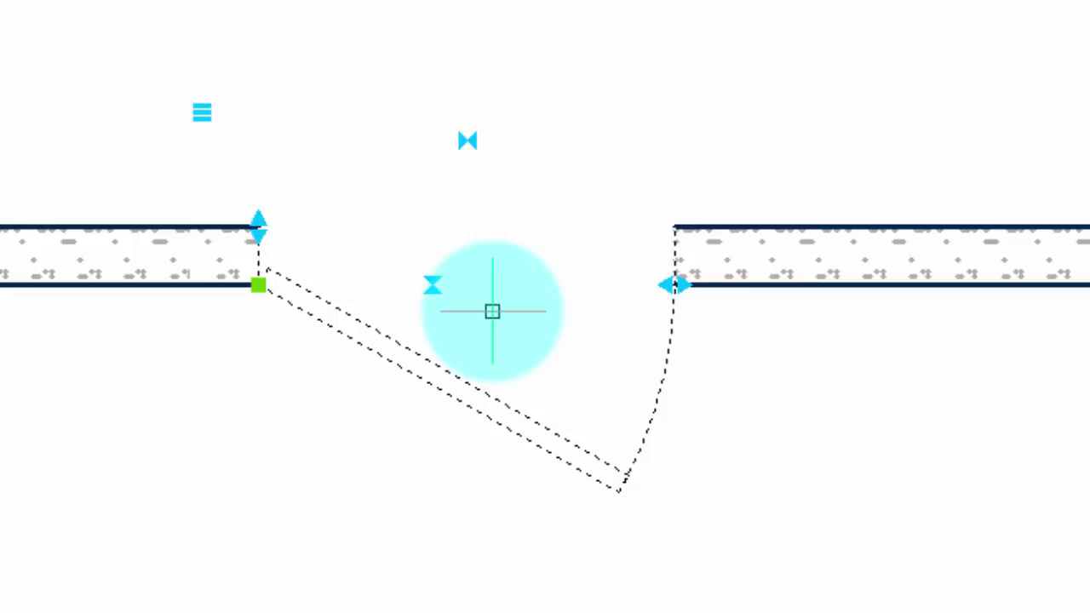
left_click(432, 284)
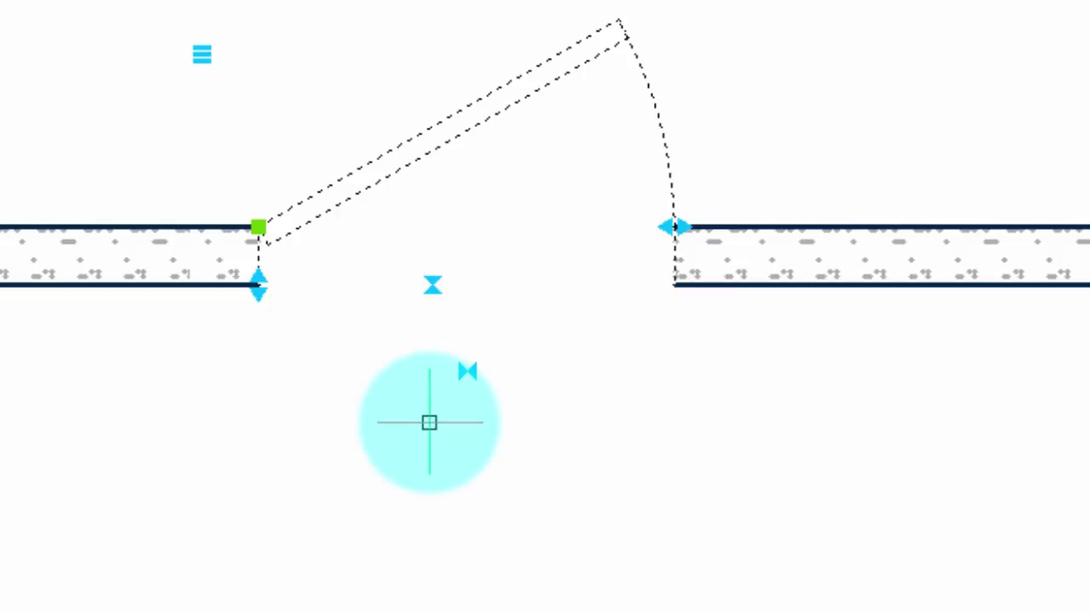
key("Escape")
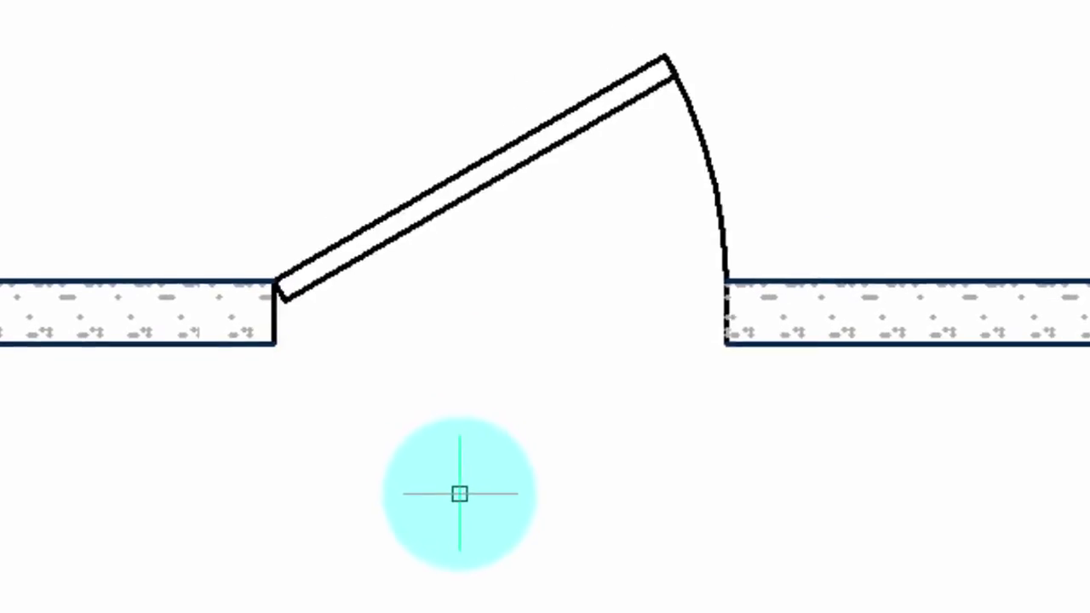
left_click(460, 215)
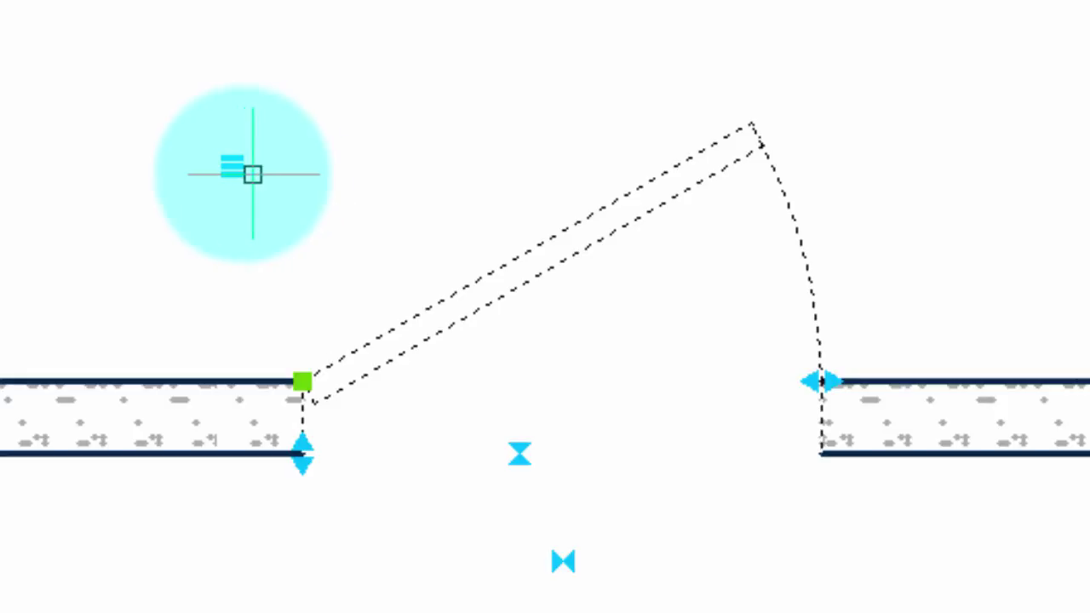
Cycle the door's opening angle through Closed and Open 90°, ending at Open 45°
right_click(231, 165)
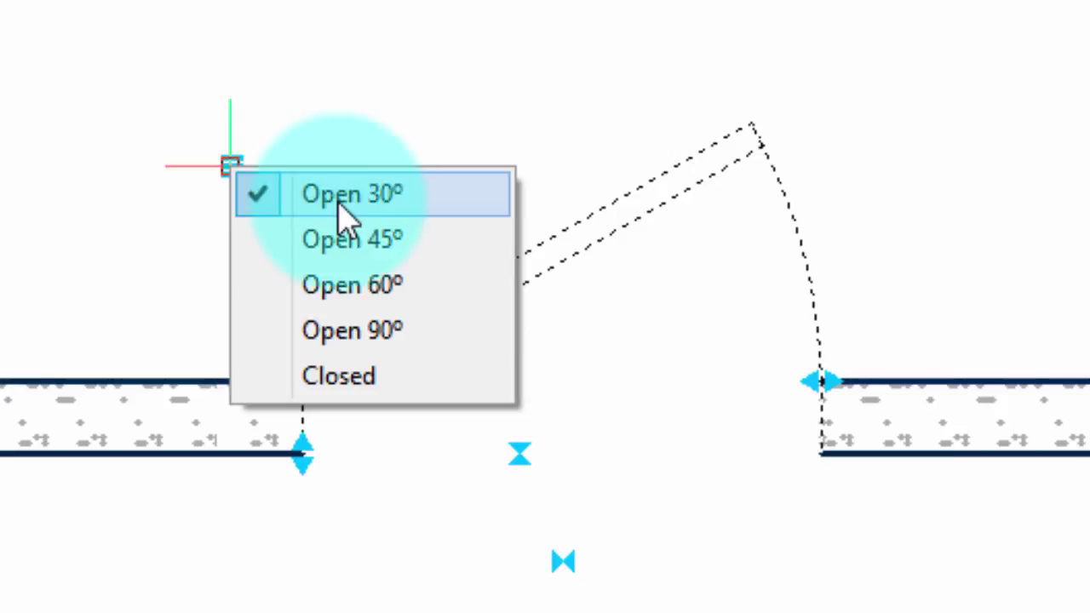
left_click(360, 377)
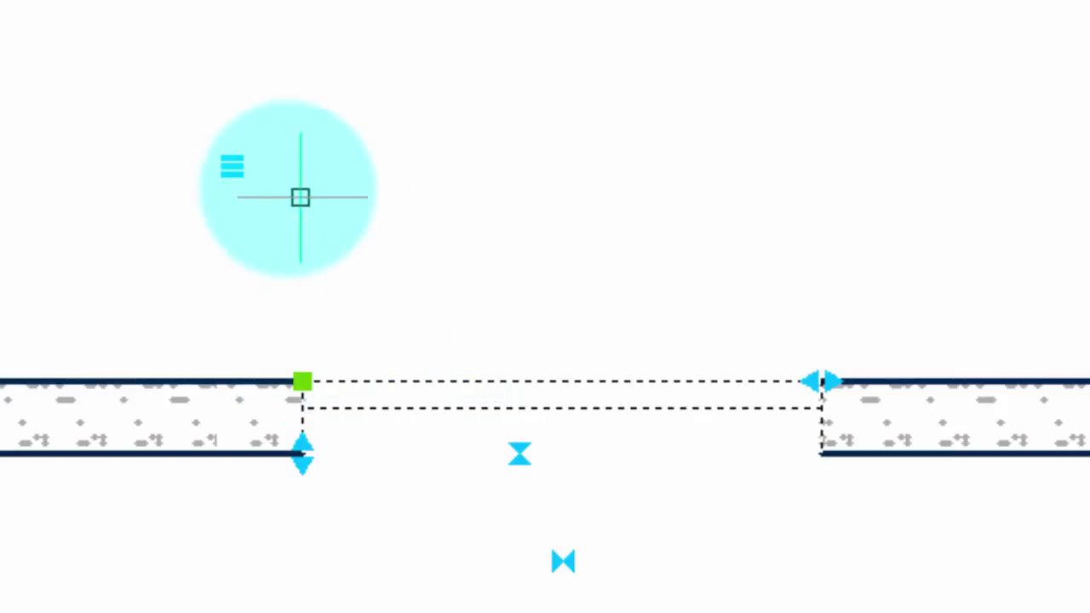
left_click(231, 166)
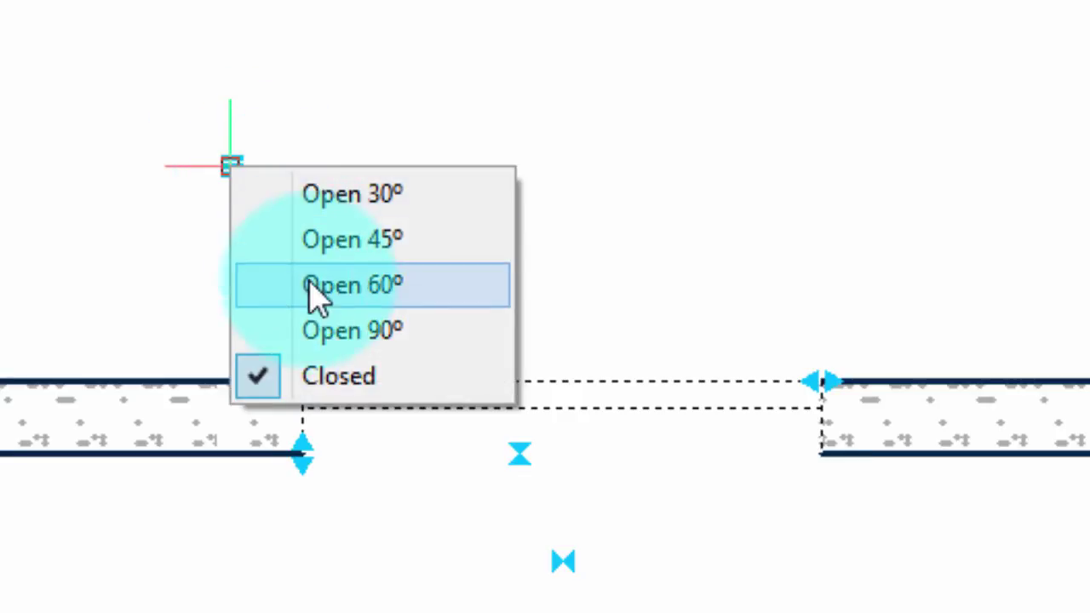
left_click(333, 329)
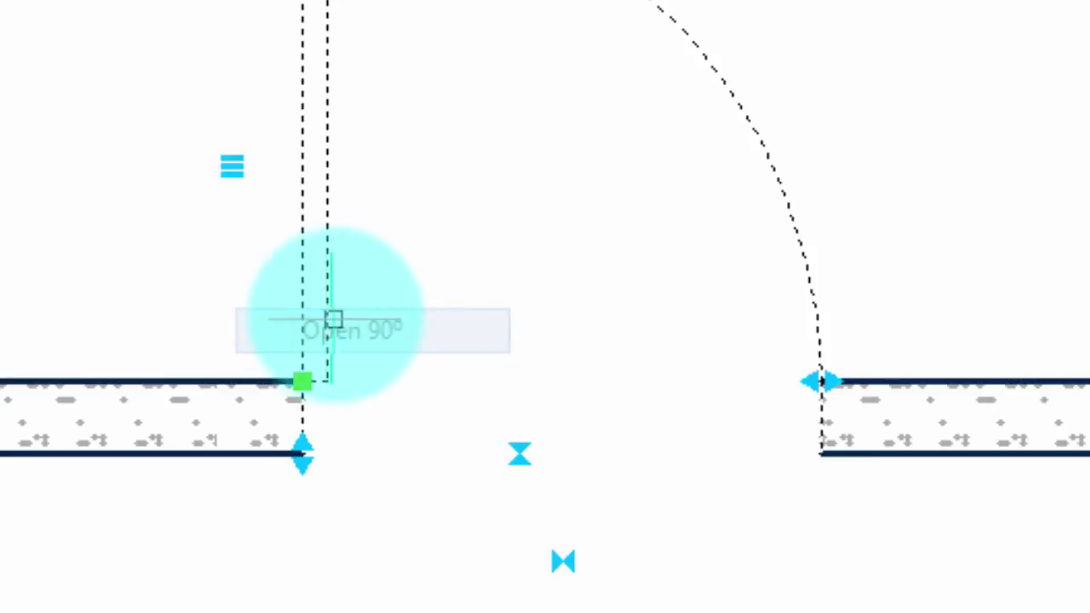
left_click(230, 165)
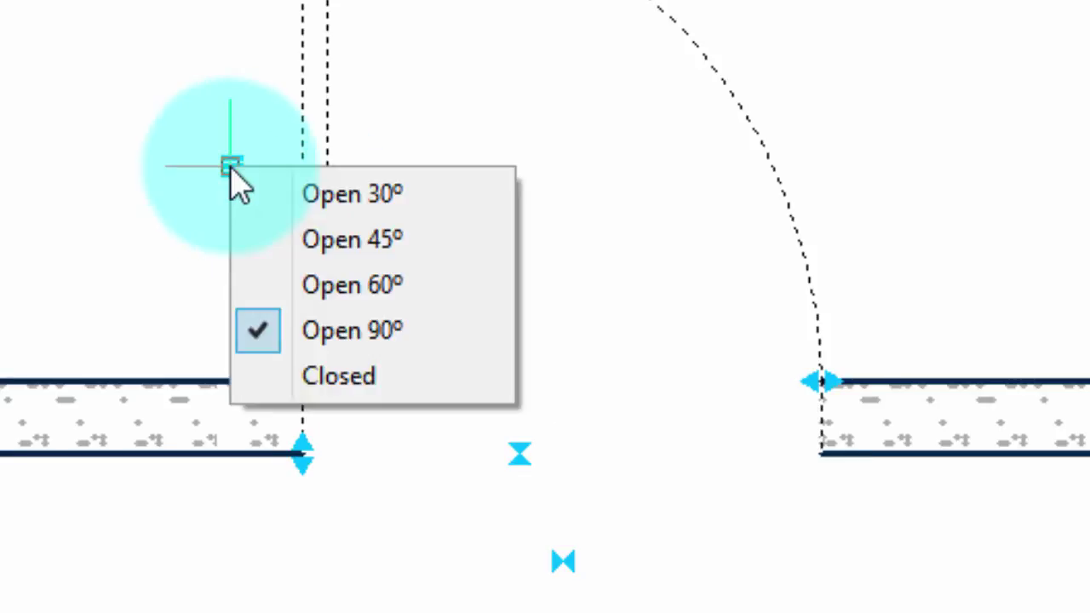
left_click(309, 243)
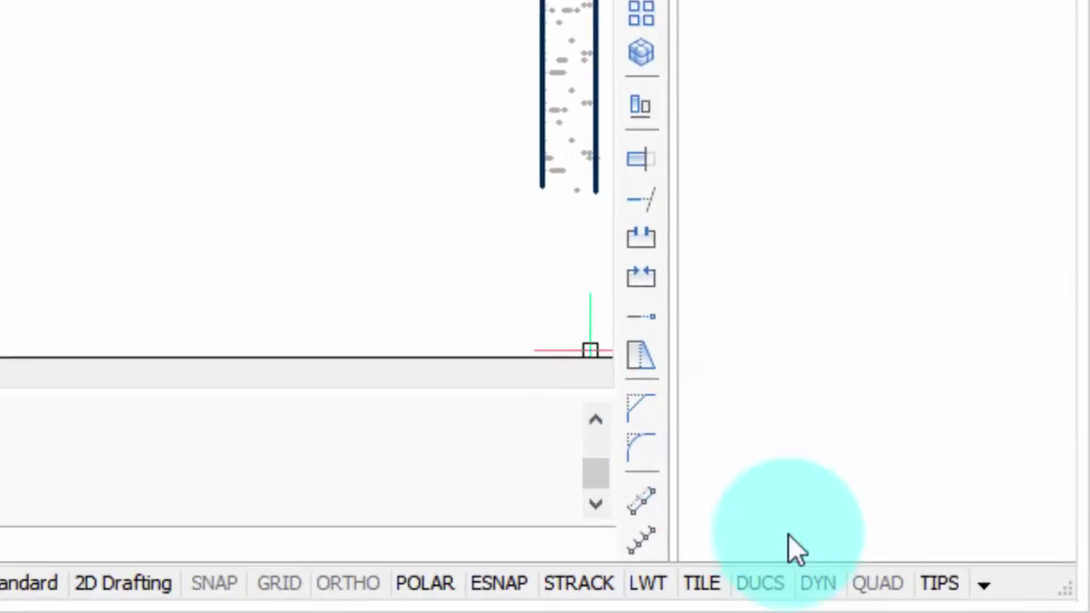
Turn on DYN dynamic input and grab the door's width grip at the right jamb
left_click(824, 584)
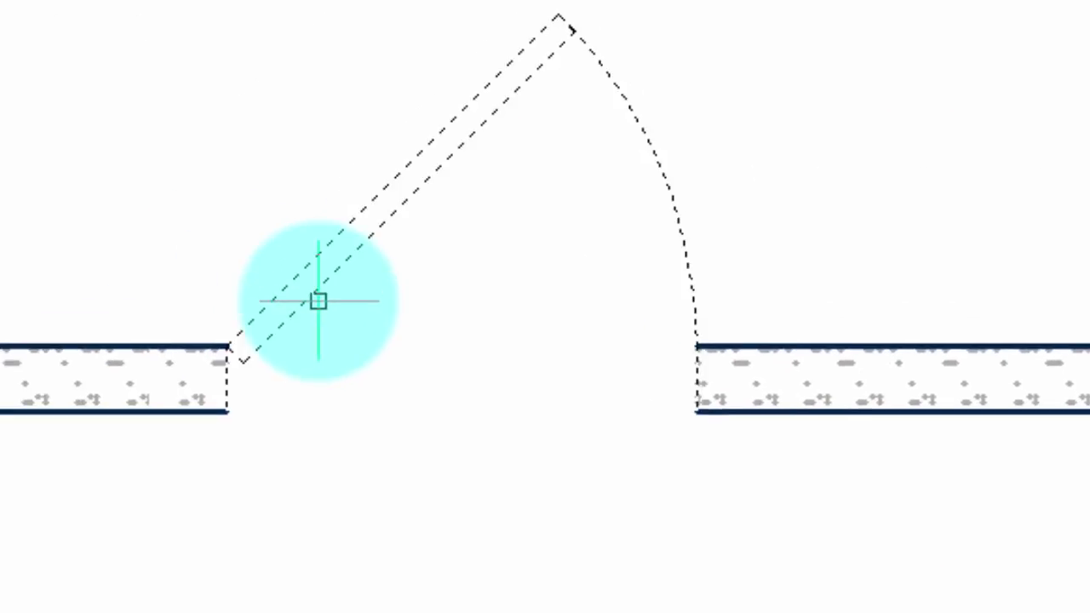
left_click(318, 301)
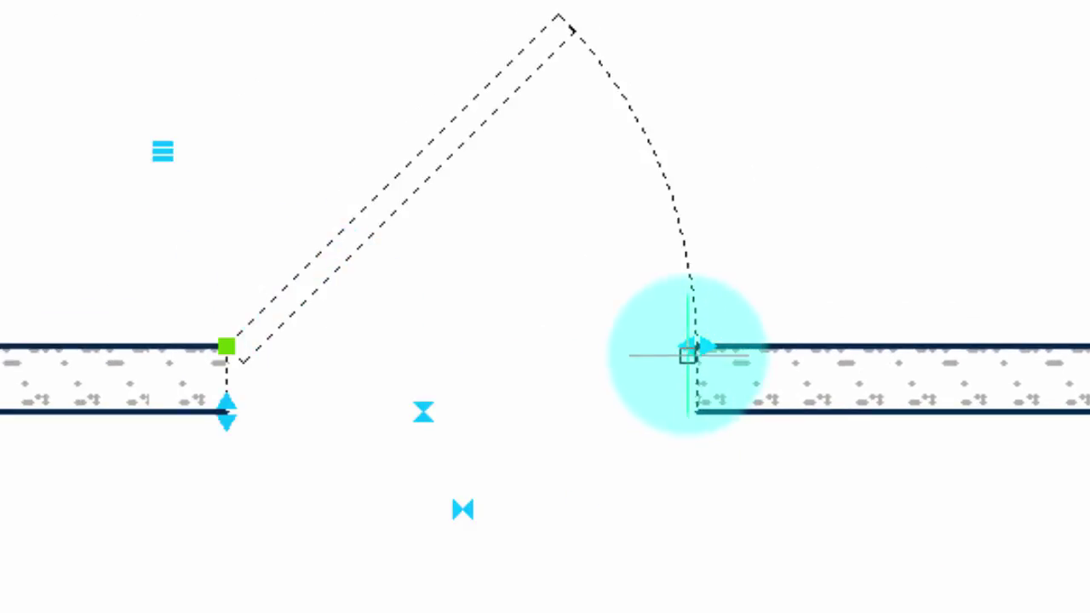
left_click(695, 347)
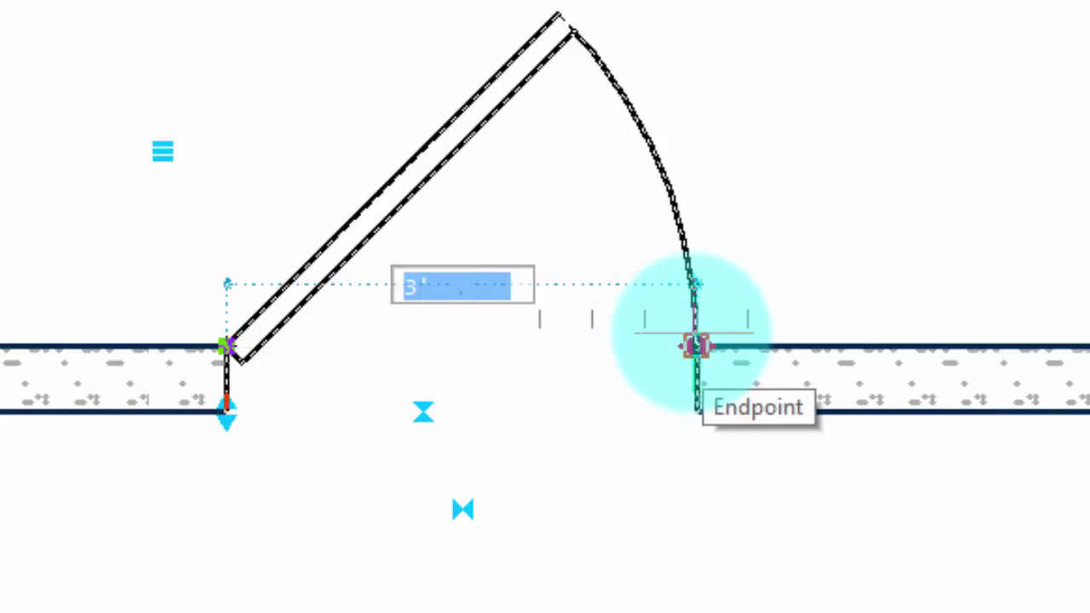
Snap the door width to the right wall end, then set Door Size to 2'-4"
left_click(694, 346)
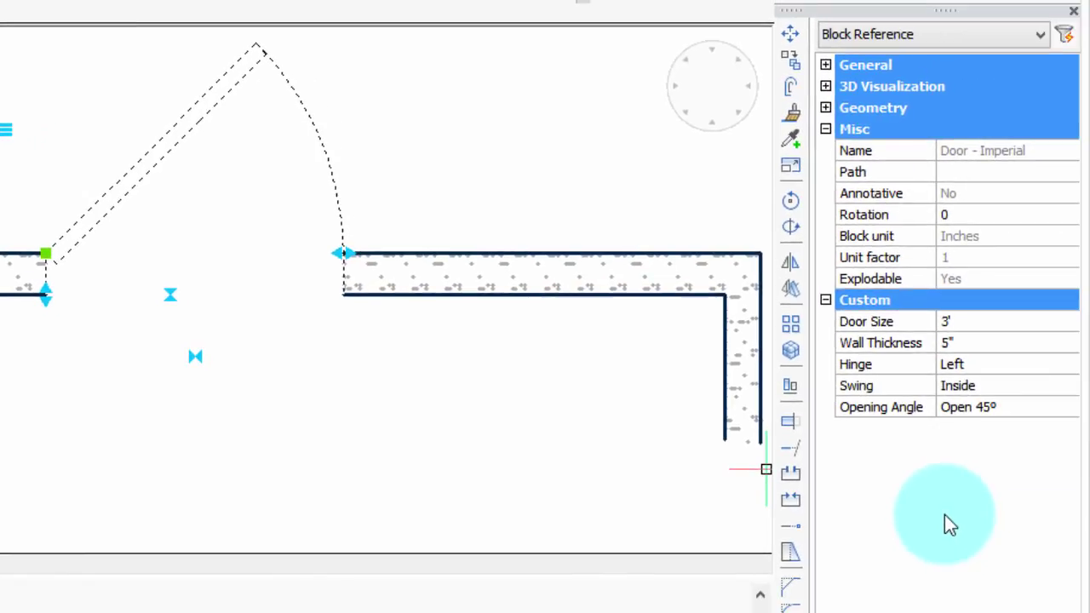
left_click(961, 322)
left_click(1069, 322)
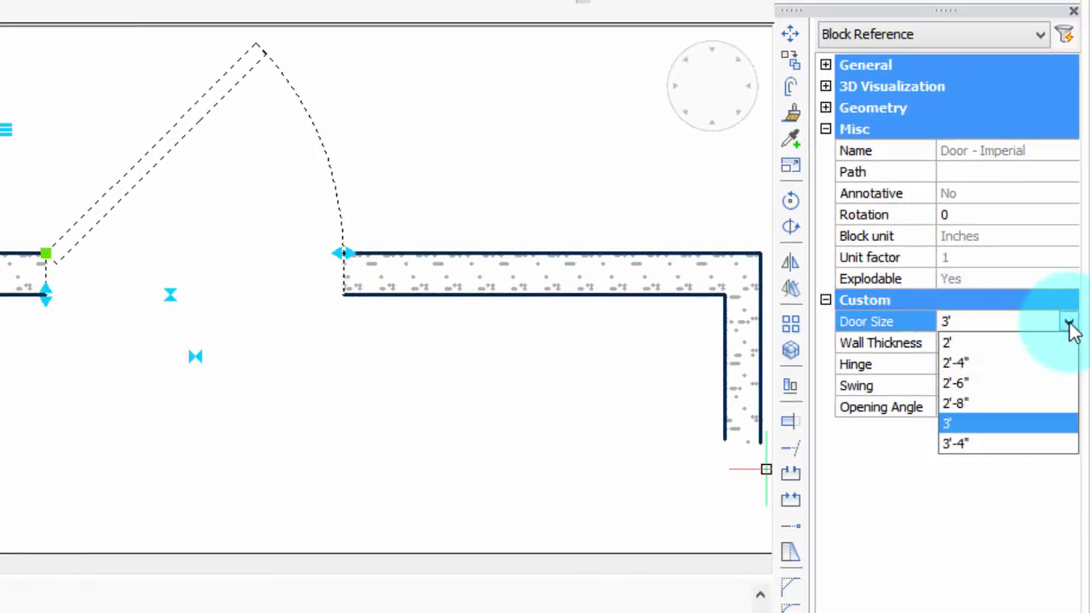
left_click(1055, 363)
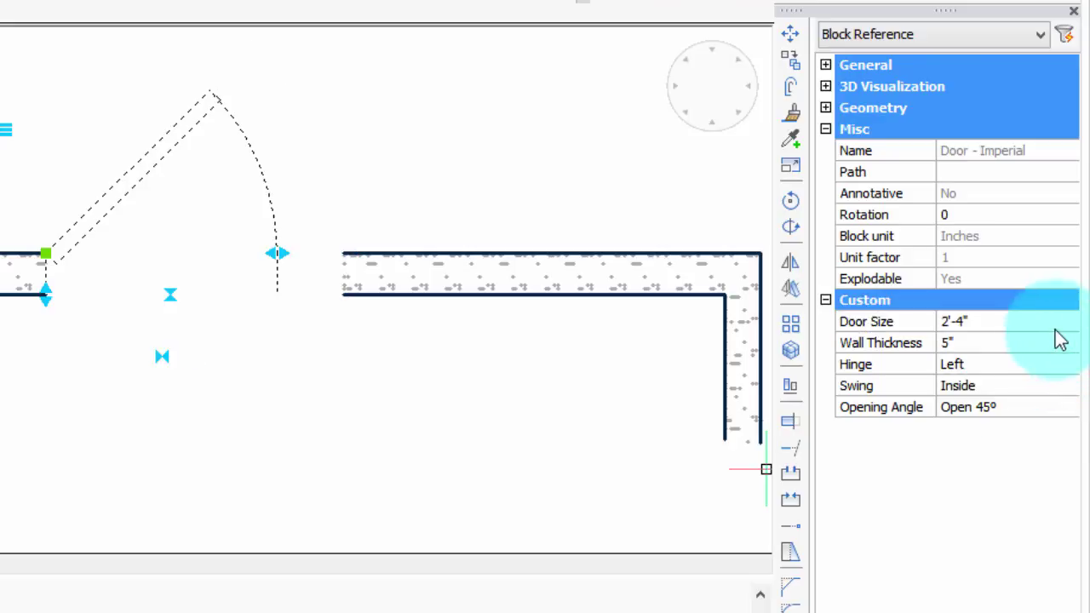
Set the door's Hinge to Right and Swing to Outside in the Custom properties
left_click(1044, 345)
left_click(1060, 365)
left_click(1070, 367)
left_click(1047, 406)
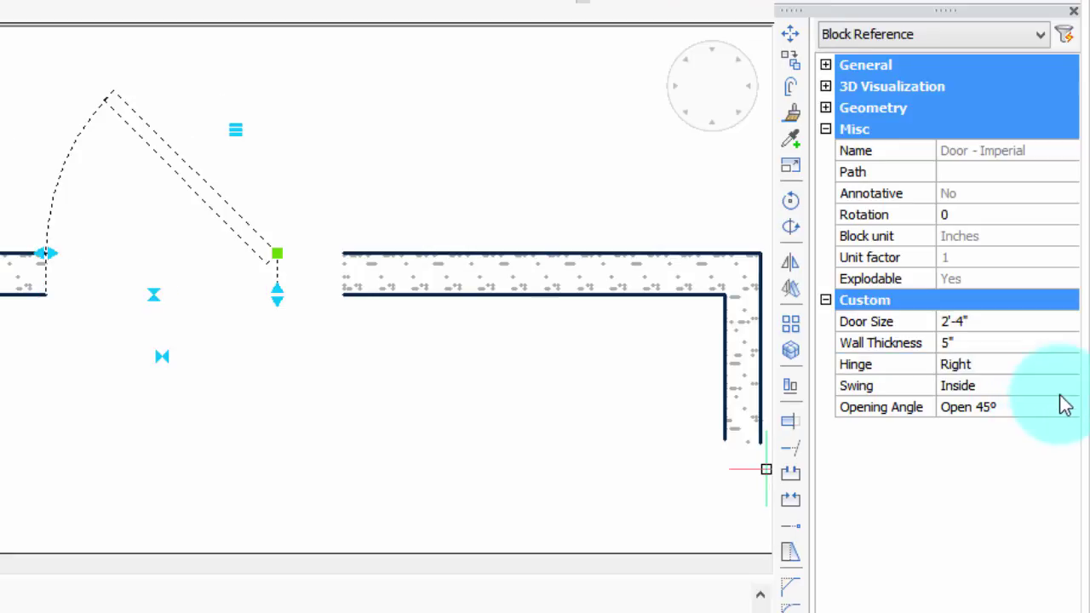
left_click(1056, 389)
left_click(1071, 394)
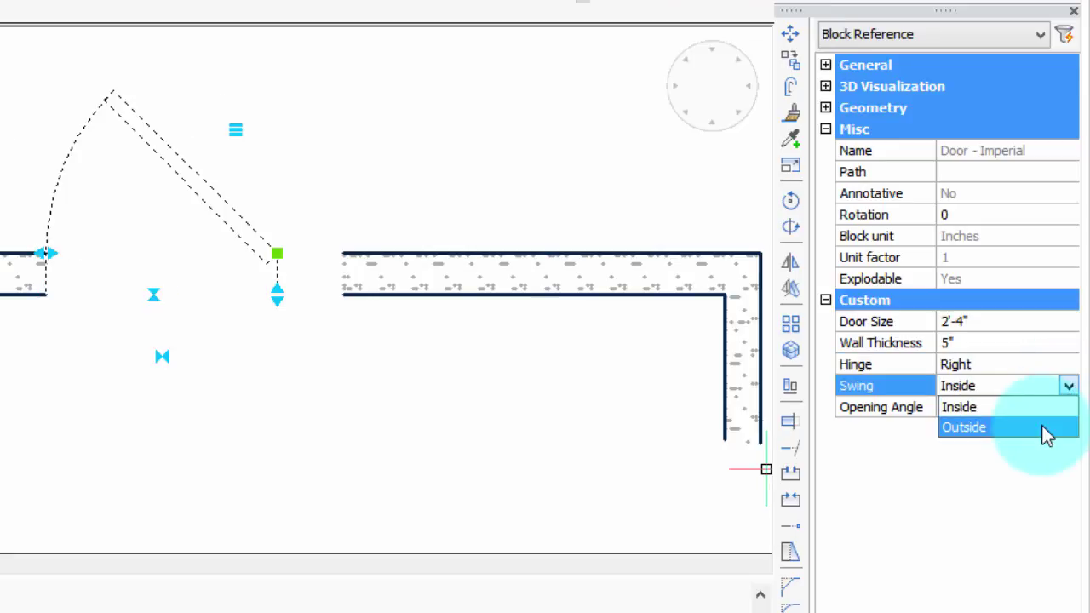
left_click(1042, 431)
left_click(1047, 412)
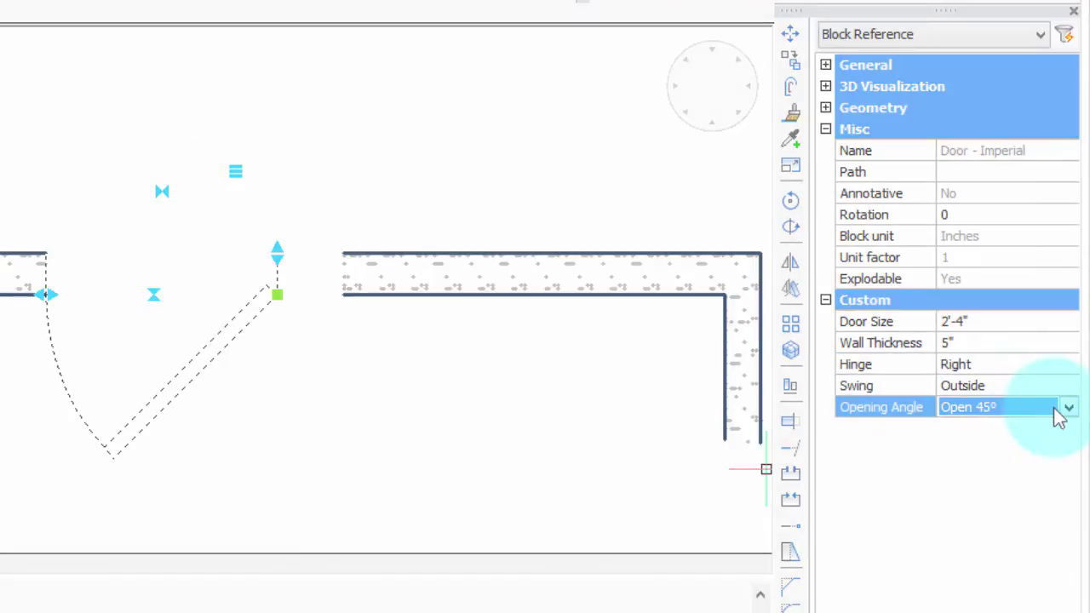
left_click(1067, 408)
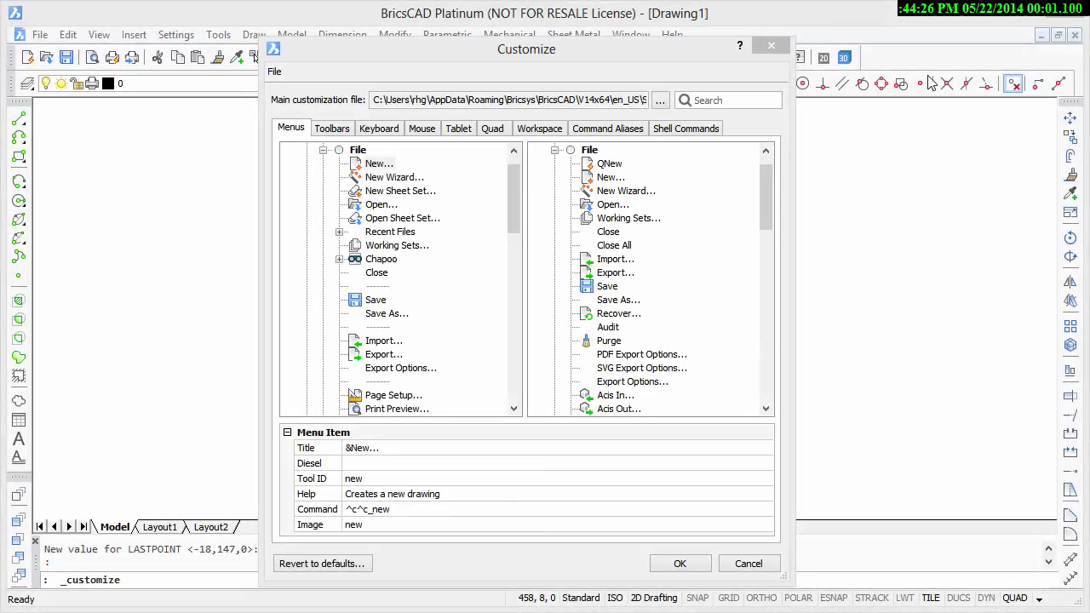